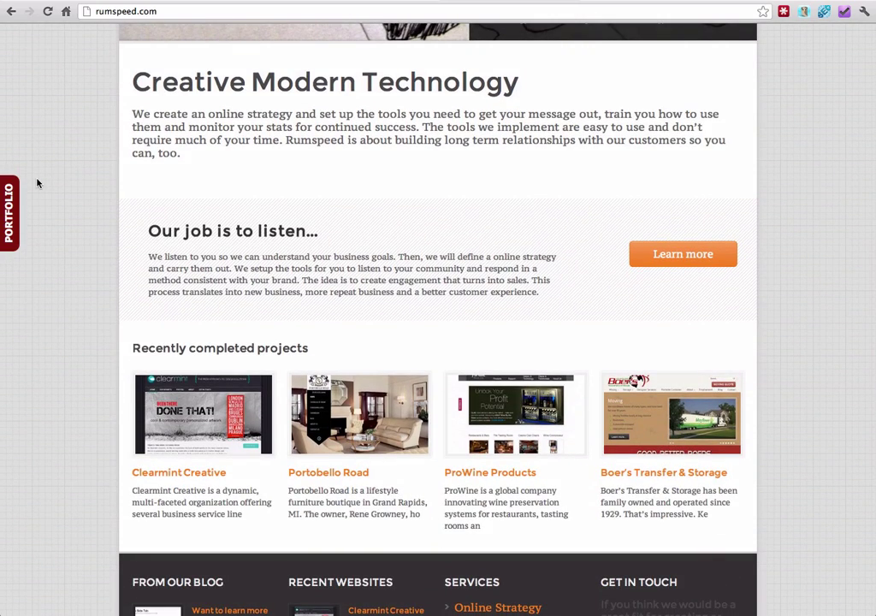
Step: Examine the Portfolio side tab while moving through the rumspeed.com homepage
scroll(48, 211, "up", 10)
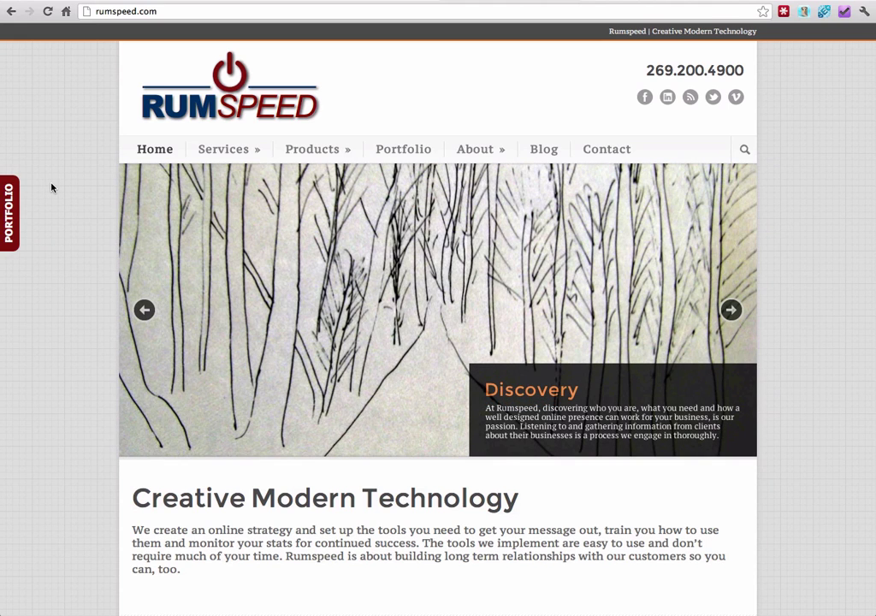
scroll(32, 129, "down", 5)
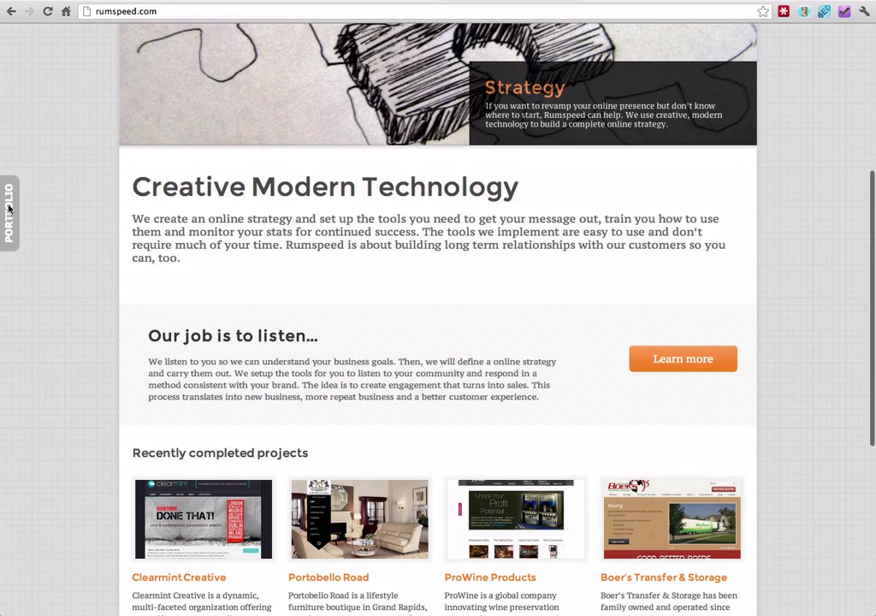
left_click(8, 208)
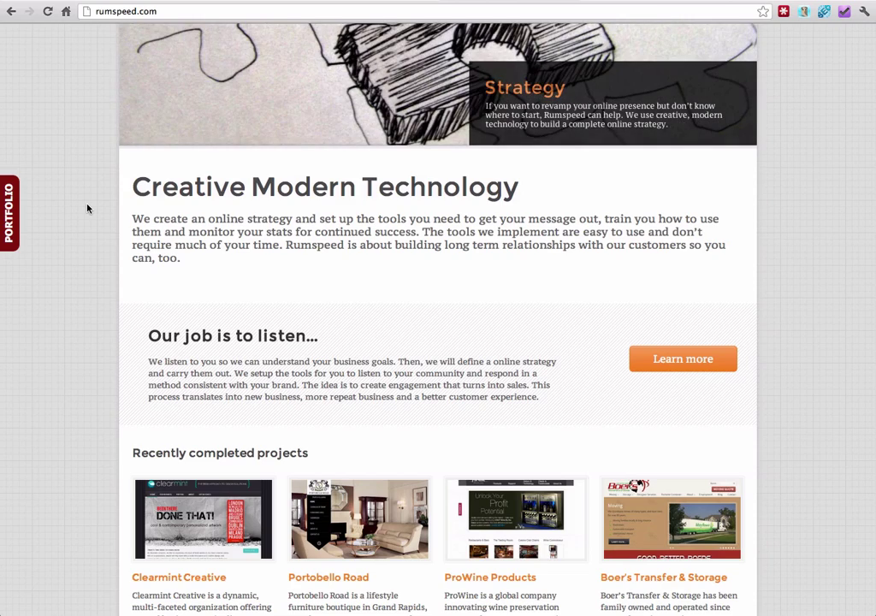
scroll(84, 210, "up", 5)
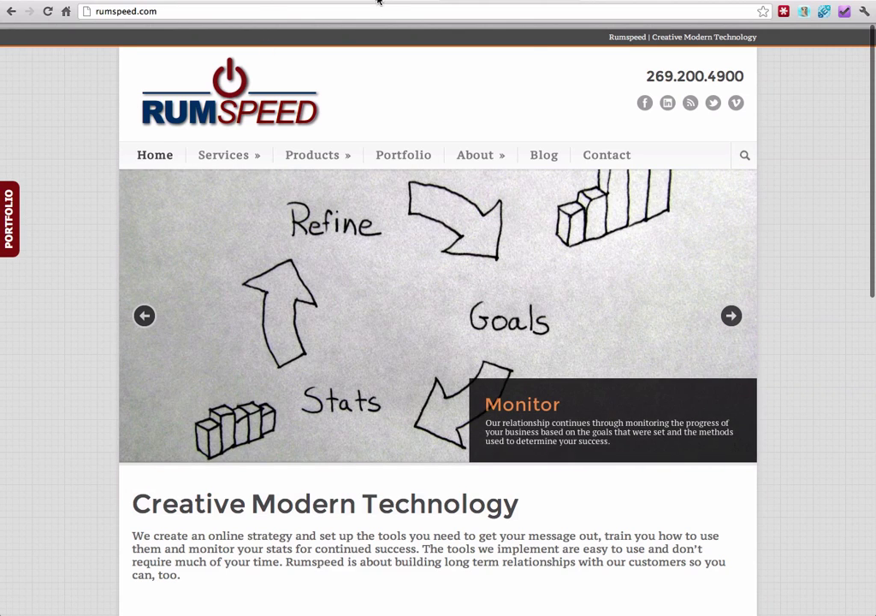
Step: Switch to the WordPress dashboard of bandannonce.net and search the plugins available to install for "Simple Side Tab"
left_click(378, 1)
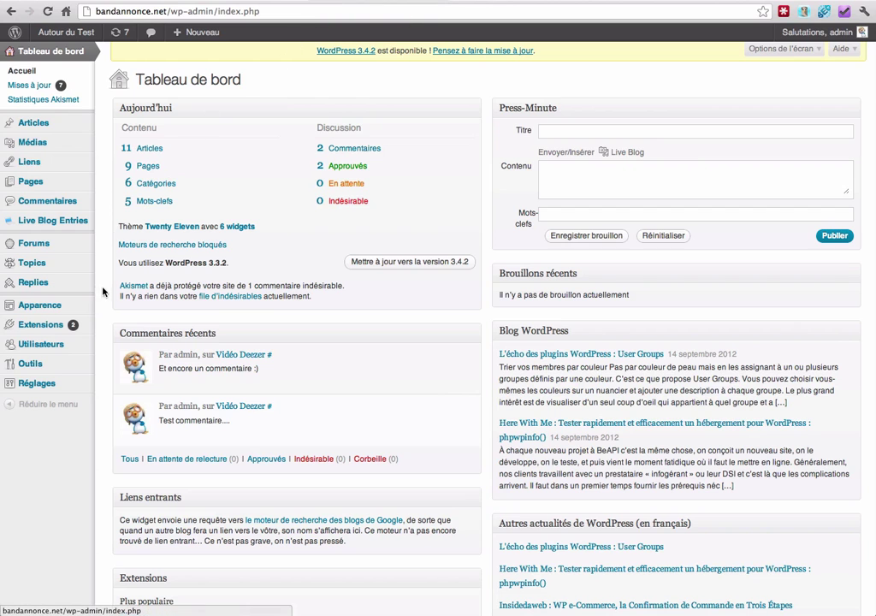
mouse_move(58, 331)
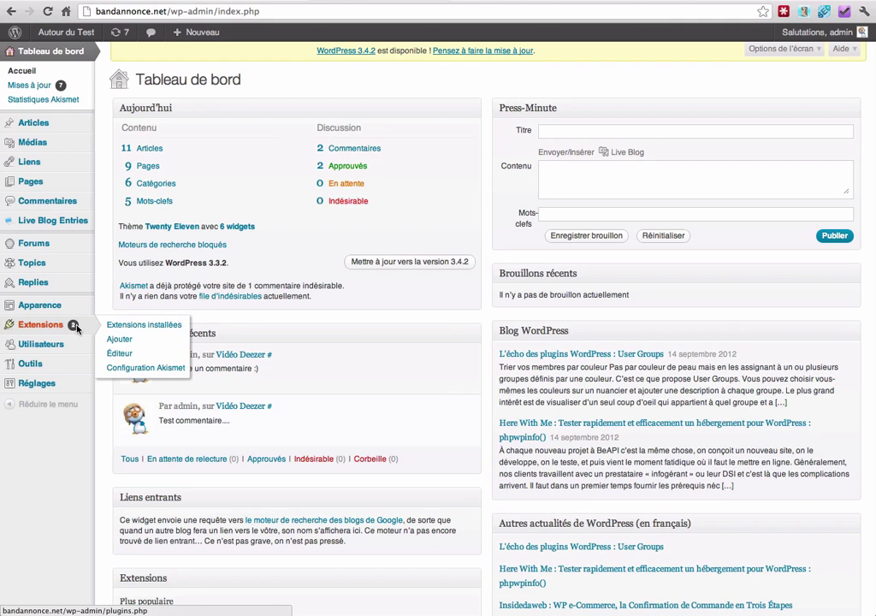
left_click(123, 339)
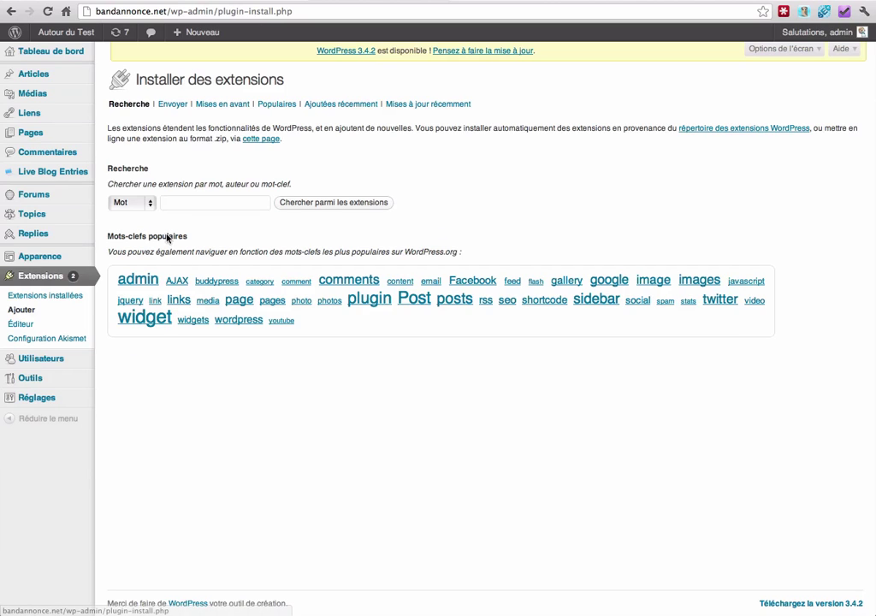
left_click(172, 202)
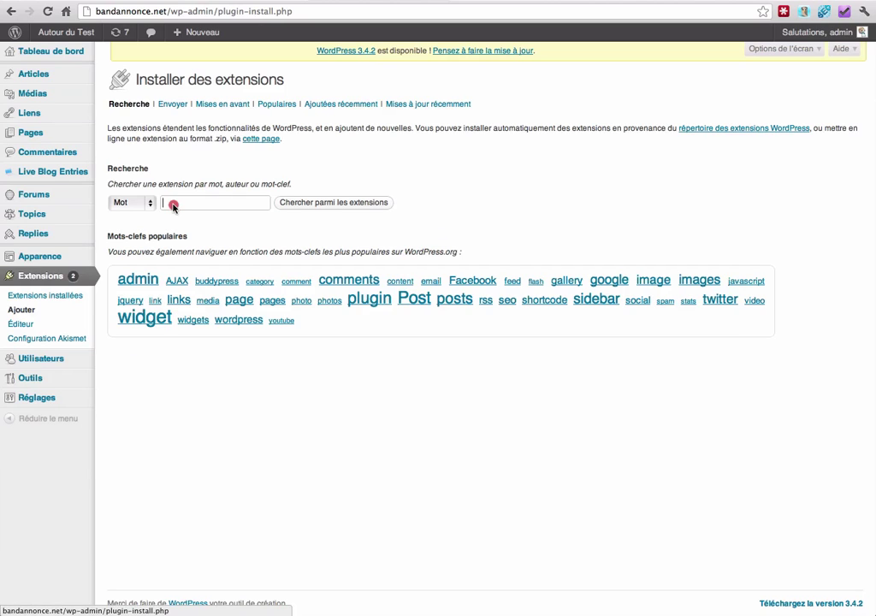
type("Simple Side Tab")
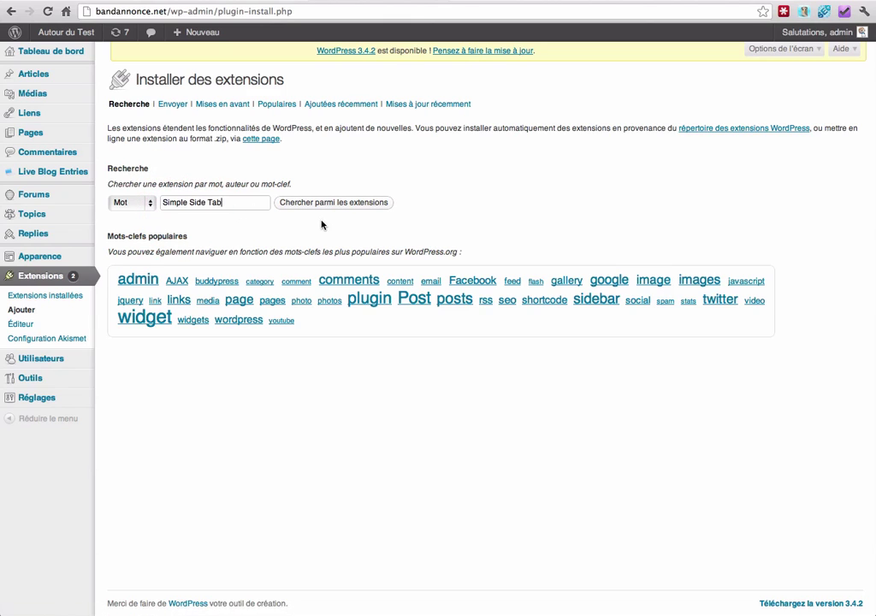
left_click(321, 202)
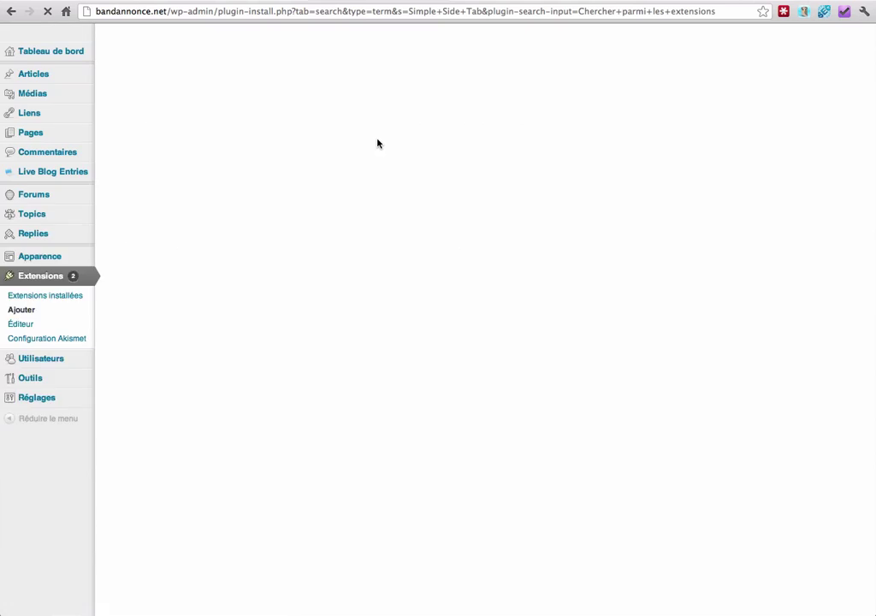
Step: Install the Simple Side Tab plugin and activate it
left_click(200, 188)
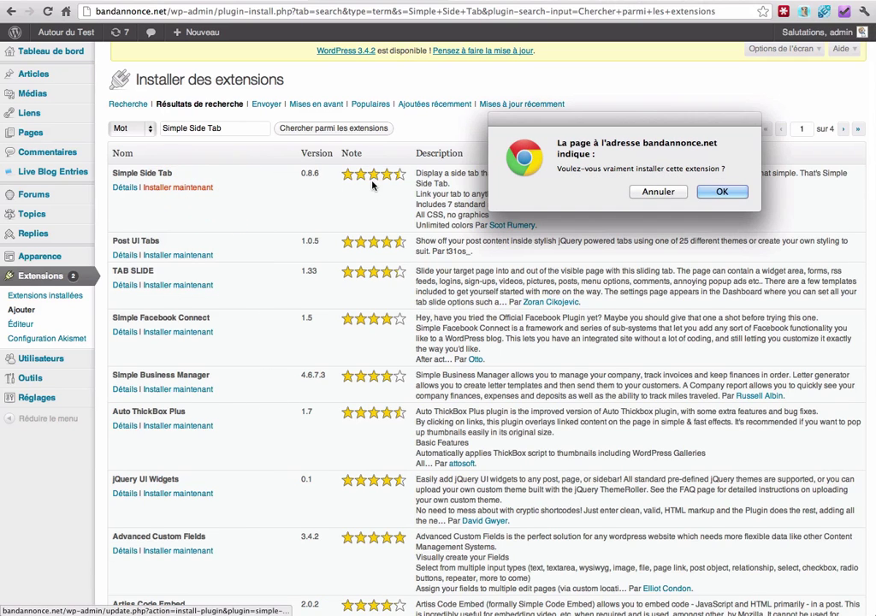
left_click(714, 194)
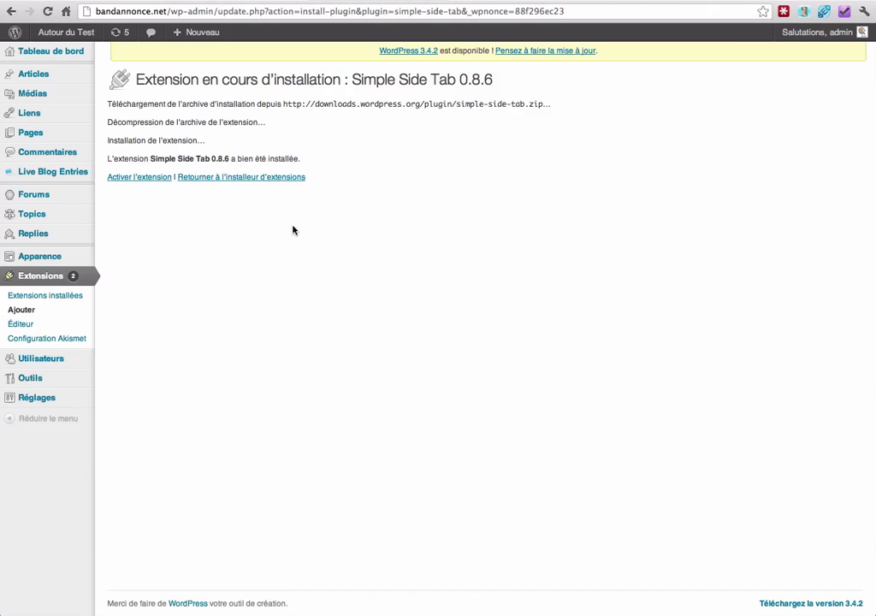
left_click(140, 177)
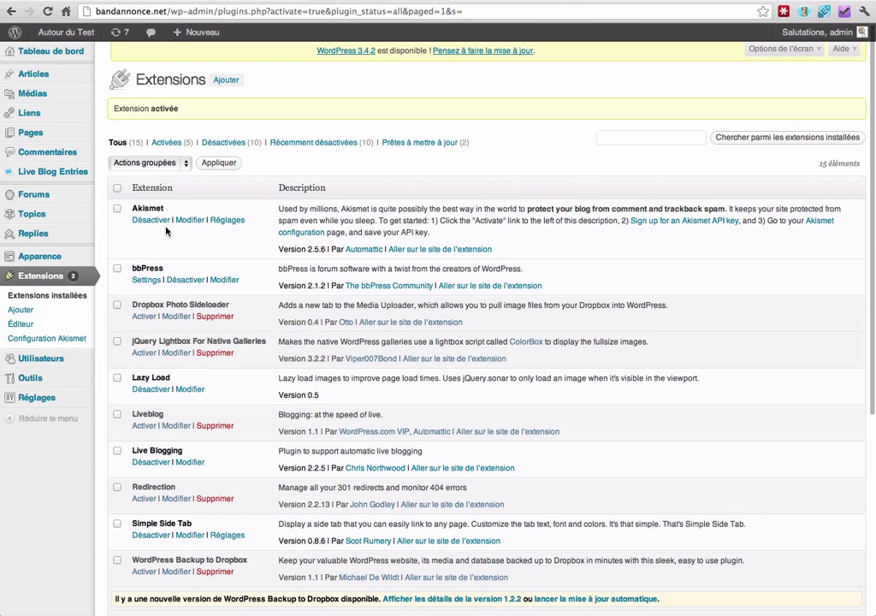
Step: Open the Simple Side Tab settings and set the tab text to "Formation WordPress"
mouse_move(30, 398)
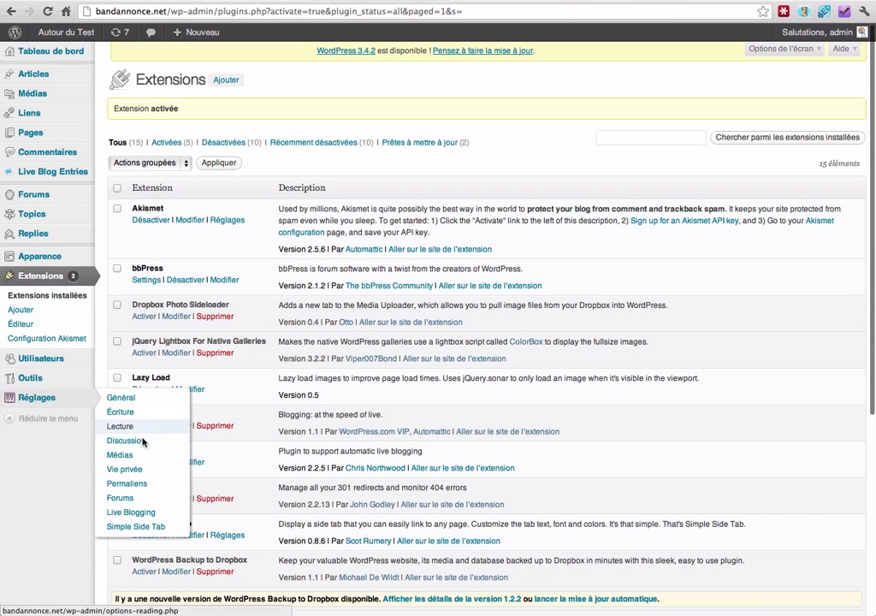
left_click(130, 530)
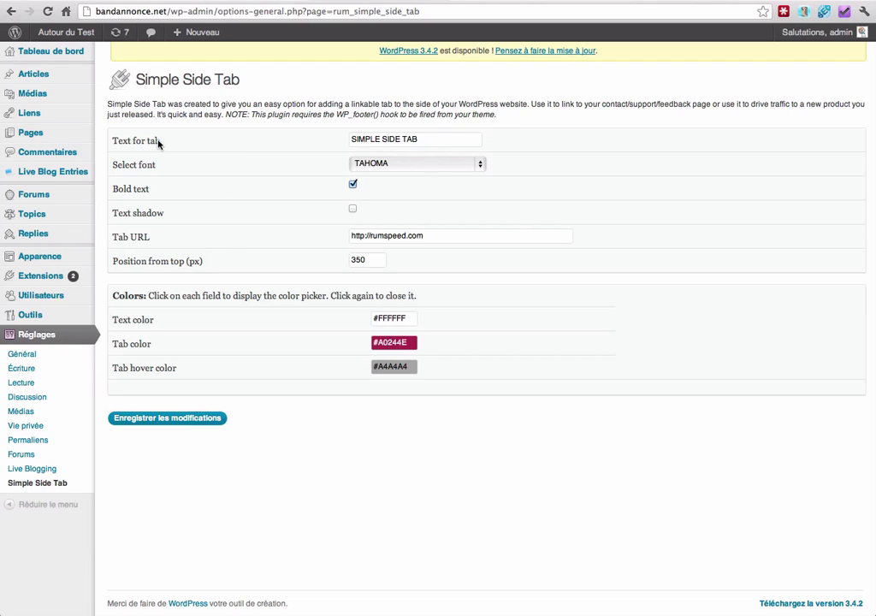
triple_click(400, 141)
type("Formation WordPress")
left_click(411, 163)
left_click(549, 163)
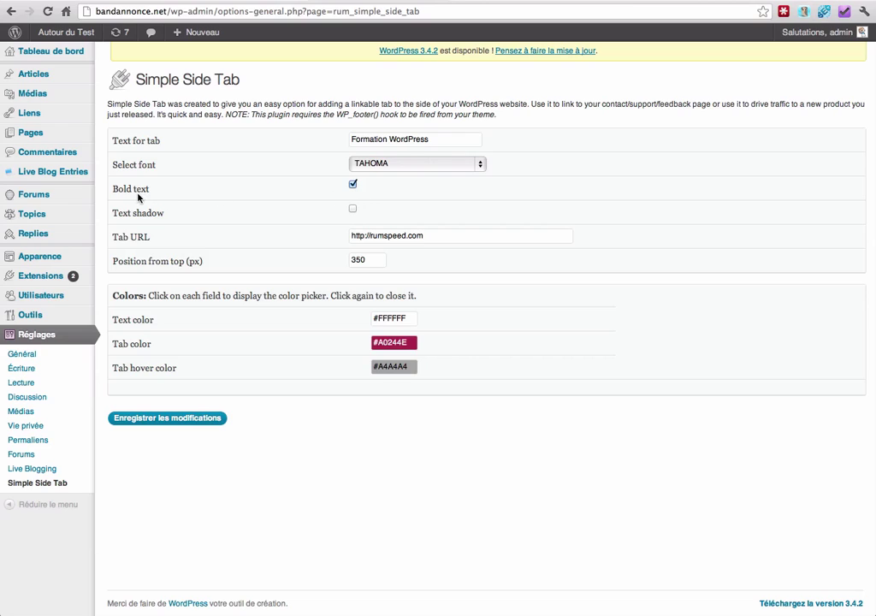
left_click(356, 185)
left_click(356, 185)
Step: Visit the live site, open the "Vidéo gggfgffff" post and copy its web address
double_click(445, 235)
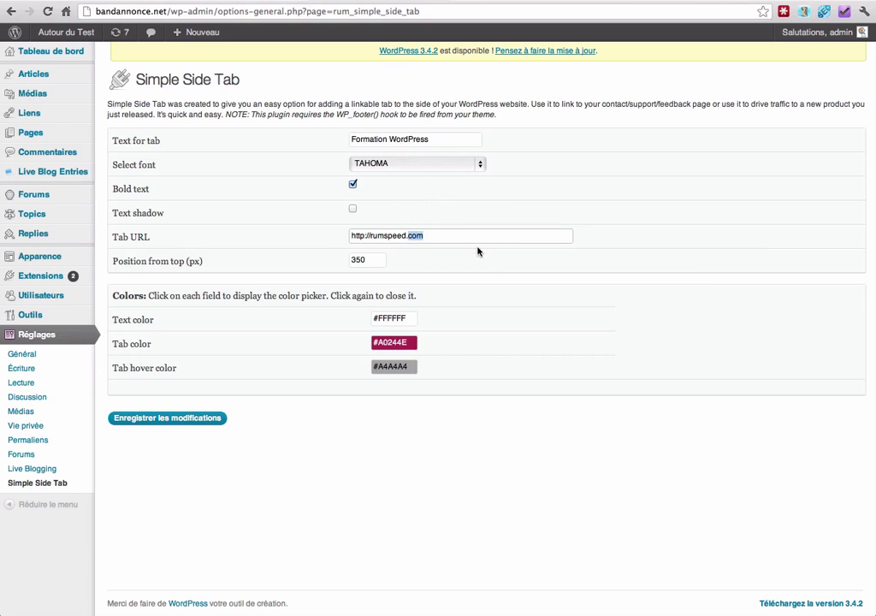
left_click(40, 31)
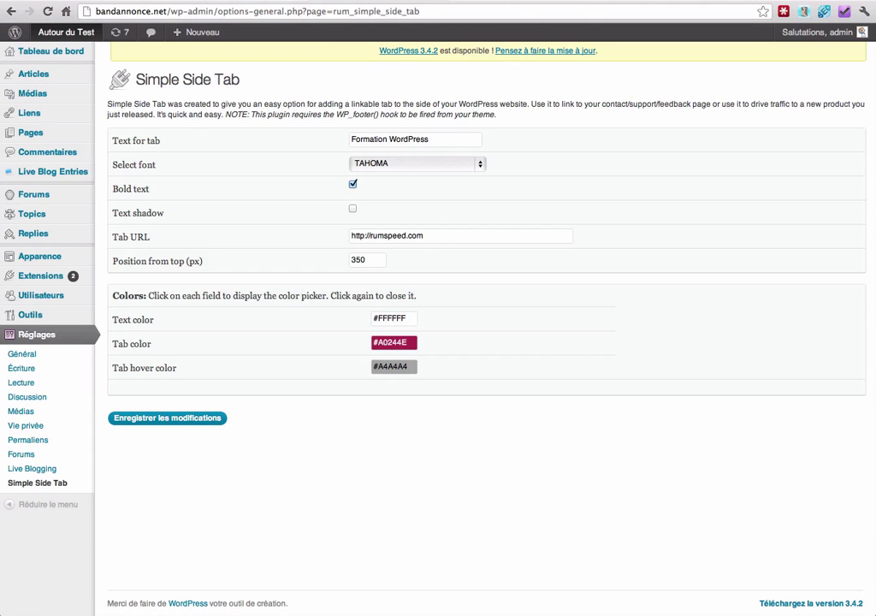
scroll(98, 392, "down", 2)
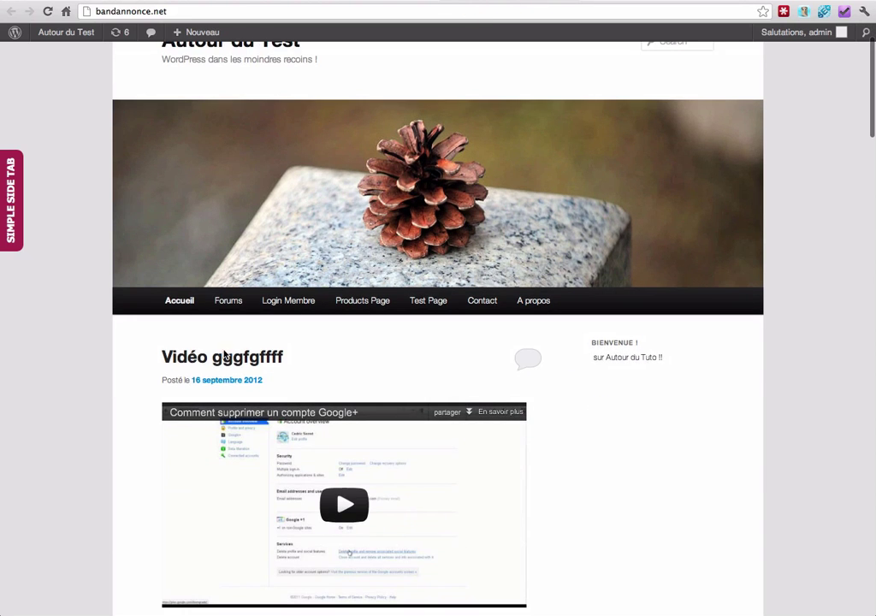
left_click(224, 357)
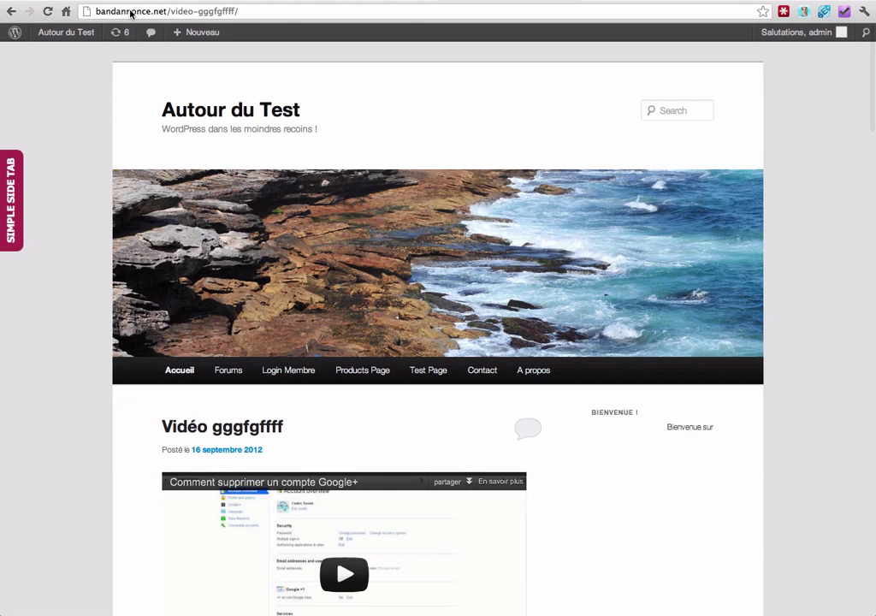
left_click(131, 12)
key("super+c")
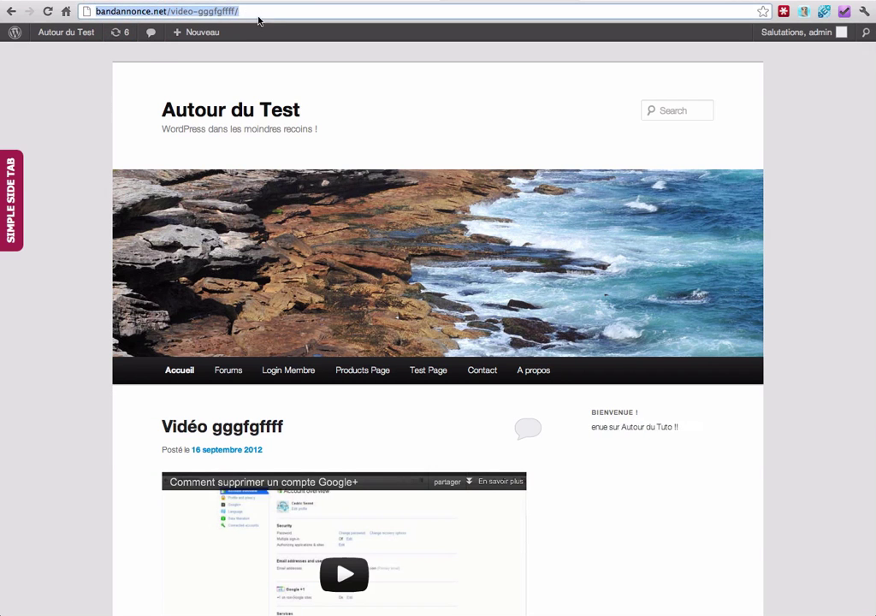
left_click(372, 8)
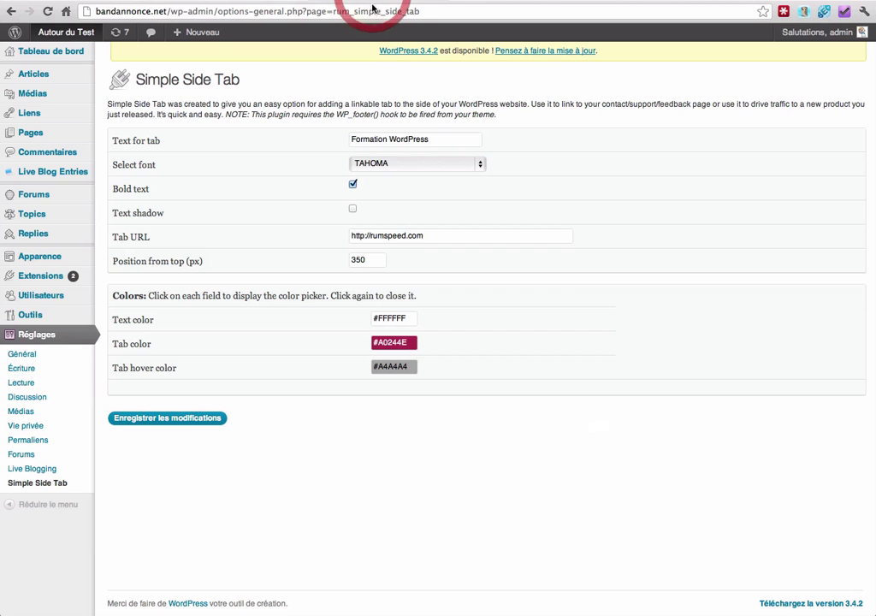
triple_click(392, 244)
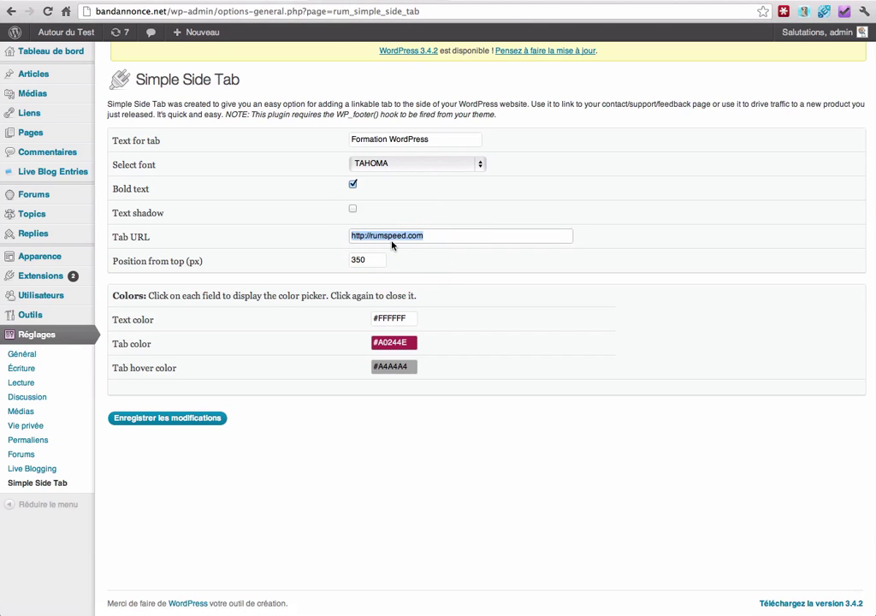
key("super+v")
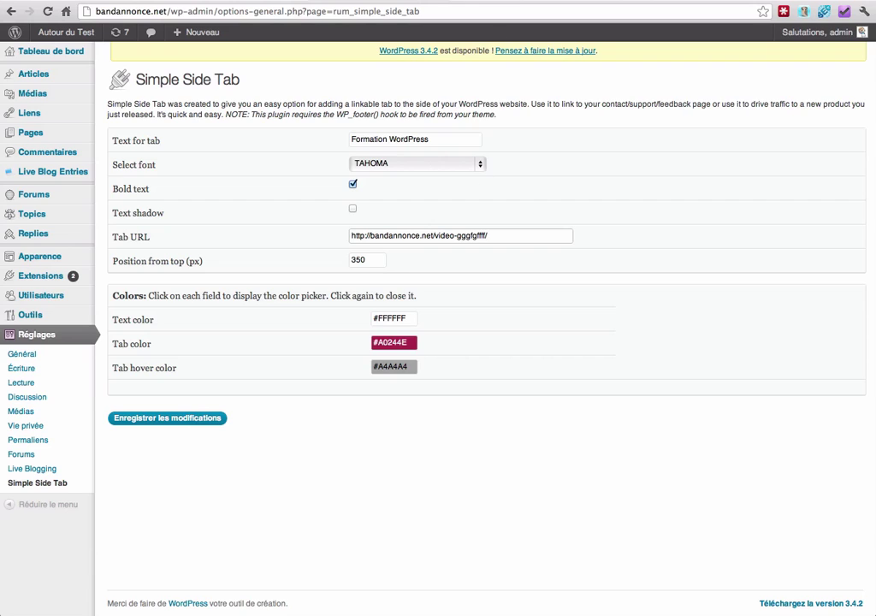
Step: Set the side tab's position from top to 500 px
left_click(470, 11)
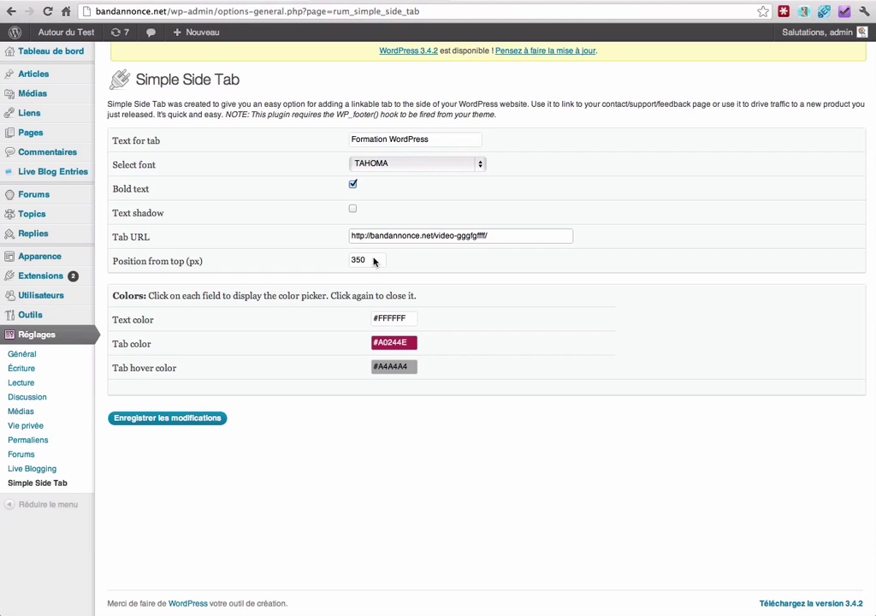
double_click(374, 261)
type("500")
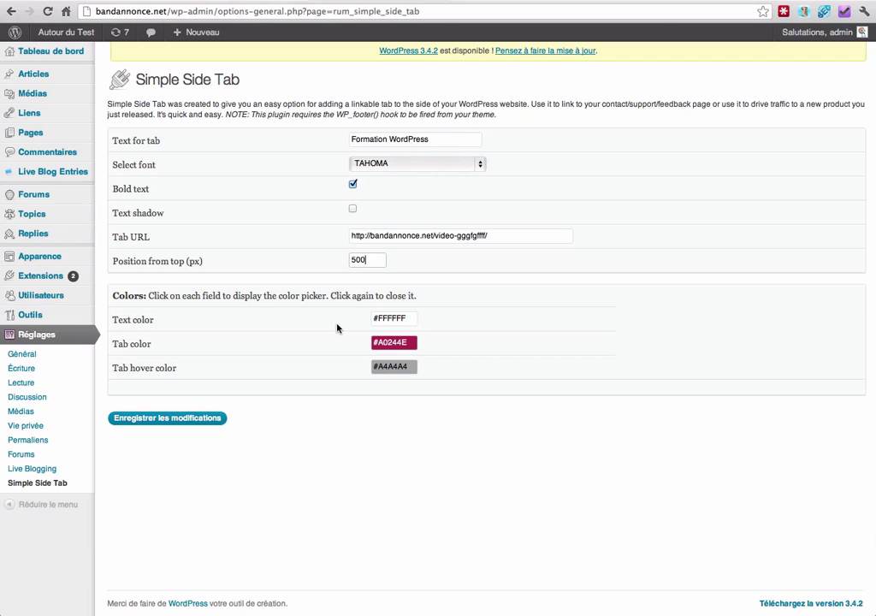
Step: Change the tab color to green #38a024 with the color wheel
left_click(401, 321)
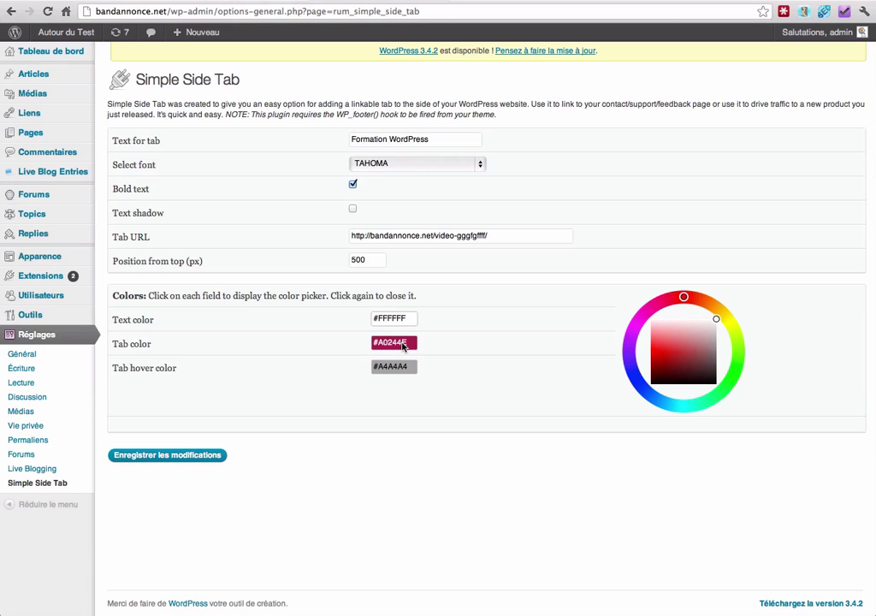
left_click(396, 344)
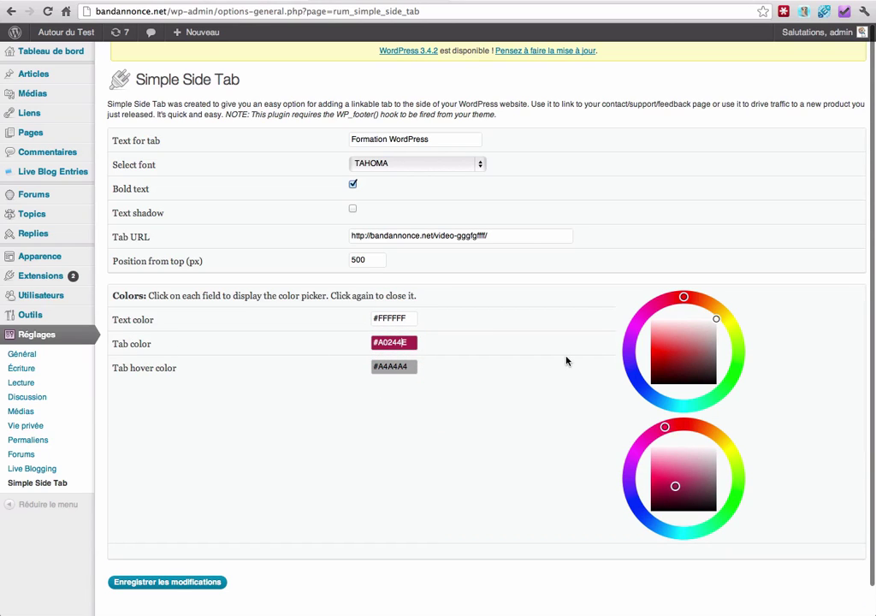
left_click(730, 508)
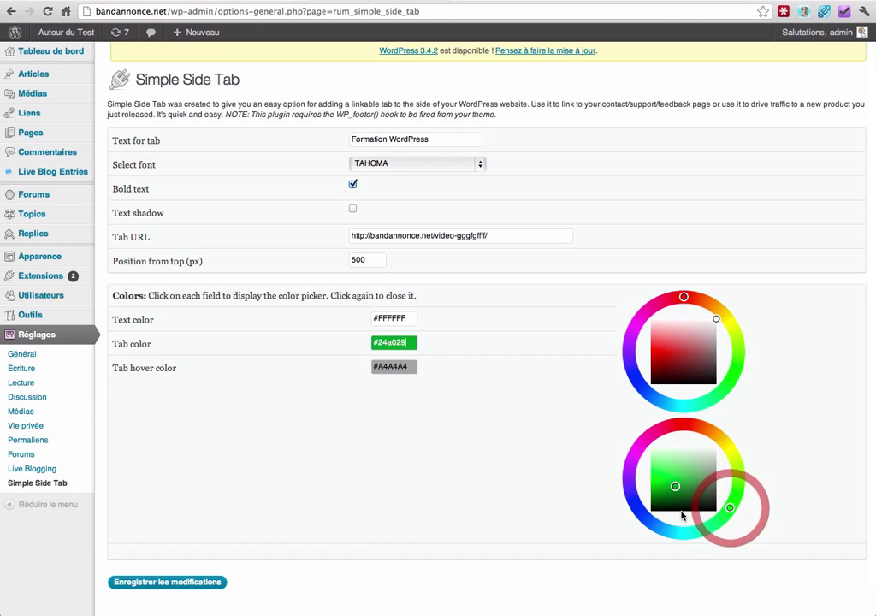
left_click(737, 518)
left_click_drag(739, 519, 736, 498)
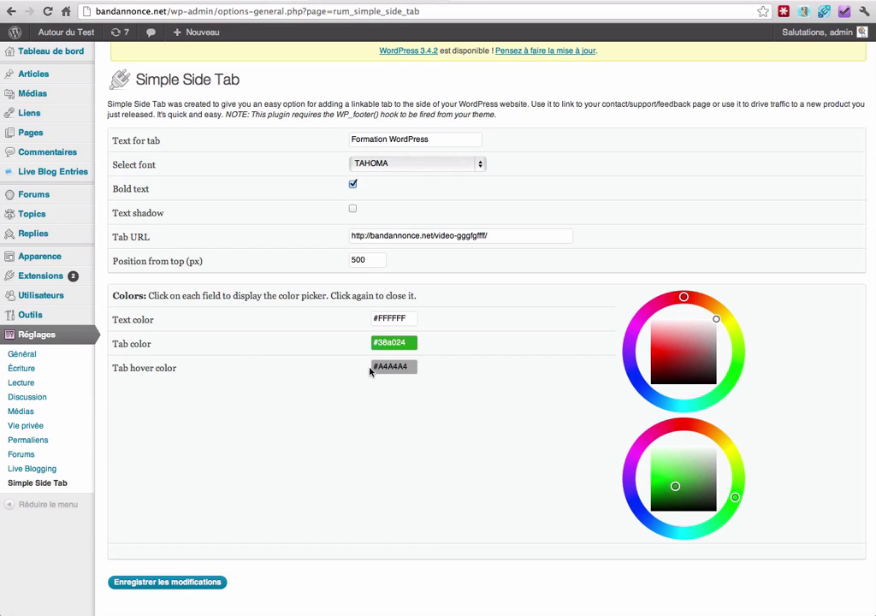
Step: Shift the tab hover color's hue to blue on its color wheel and save the plugin settings
left_click(405, 366)
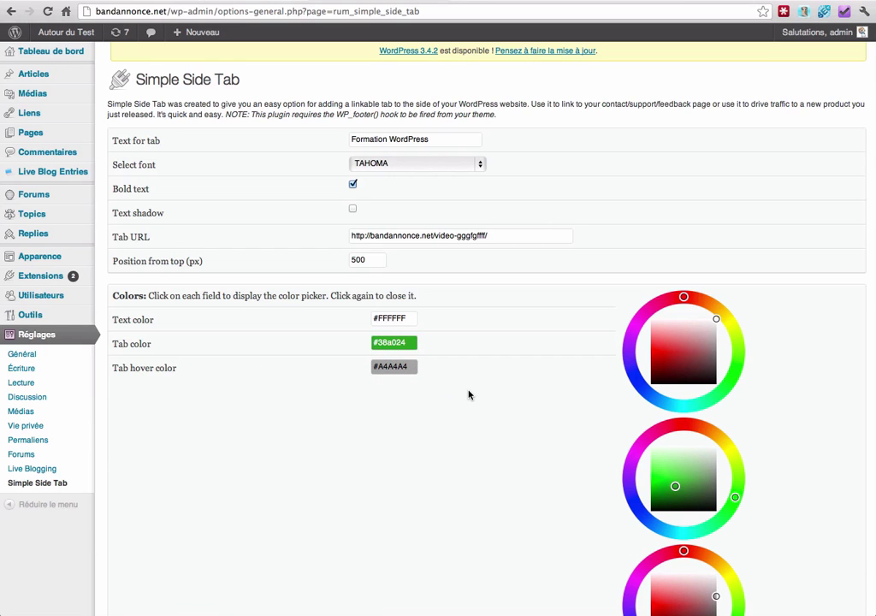
scroll(469, 394, "down", 4)
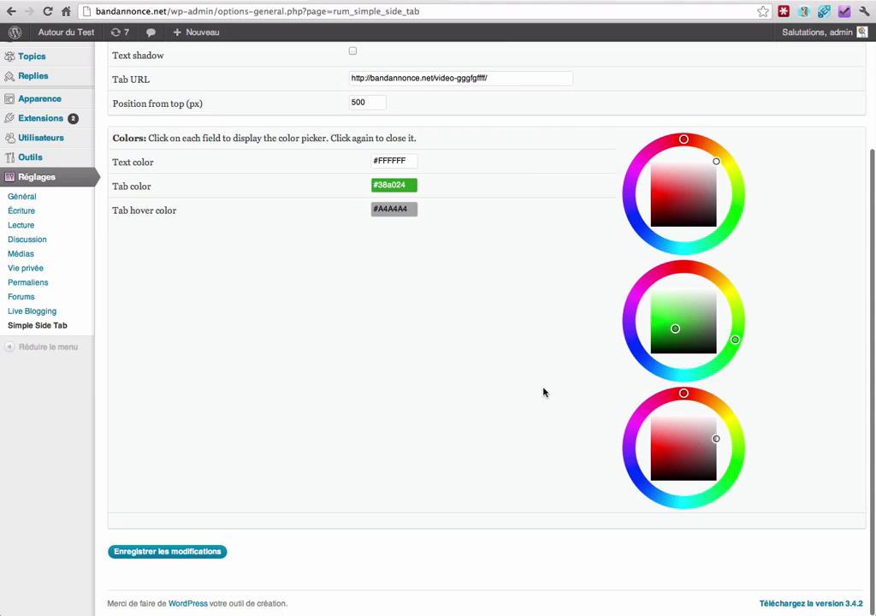
left_click(660, 500)
left_click(650, 489)
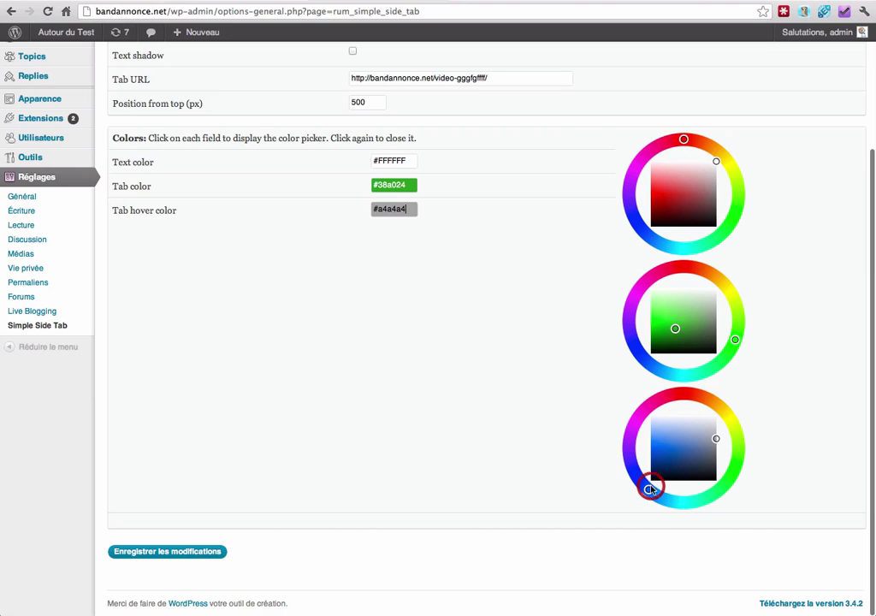
left_click(651, 494)
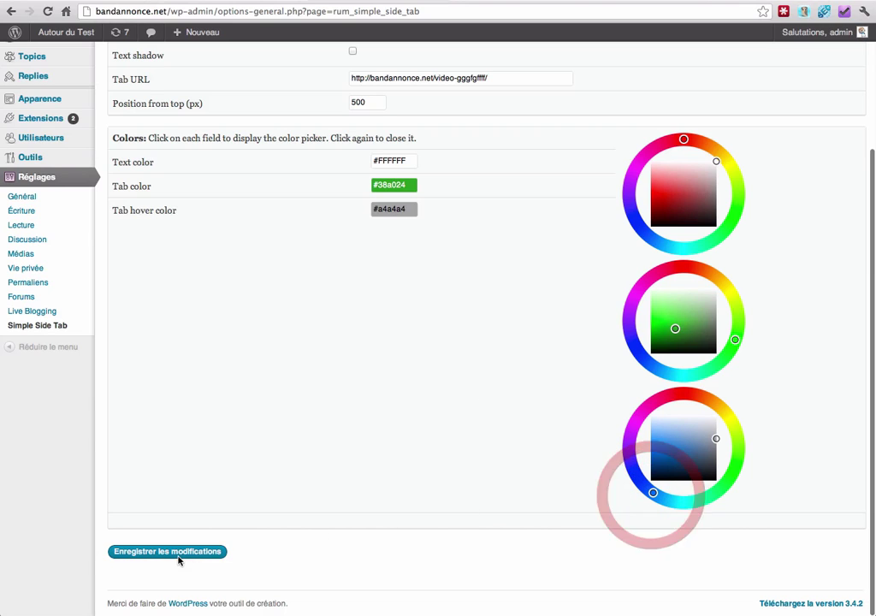
left_click(171, 551)
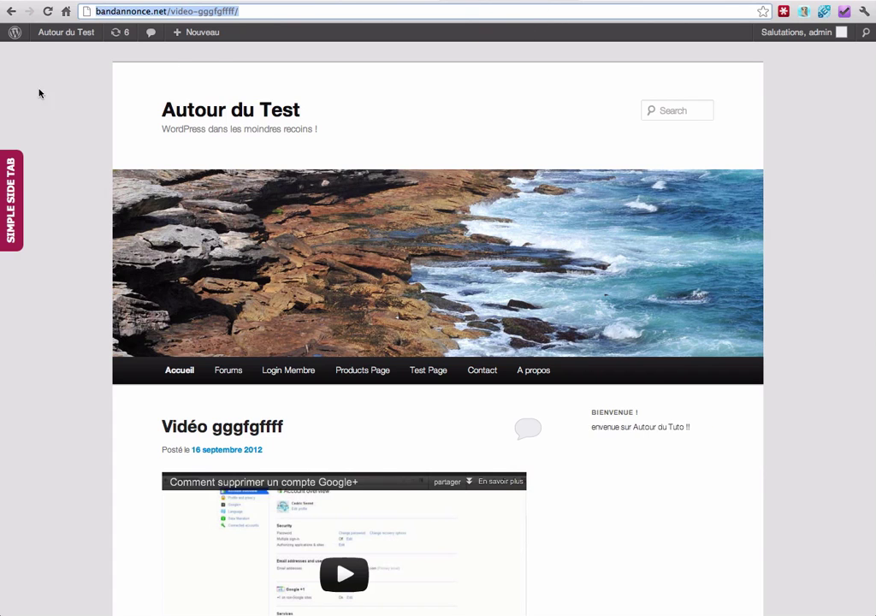
Step: Reload the site page to check the side tab, and return to the plugin settings to open the tab hover color's picker
left_click(48, 11)
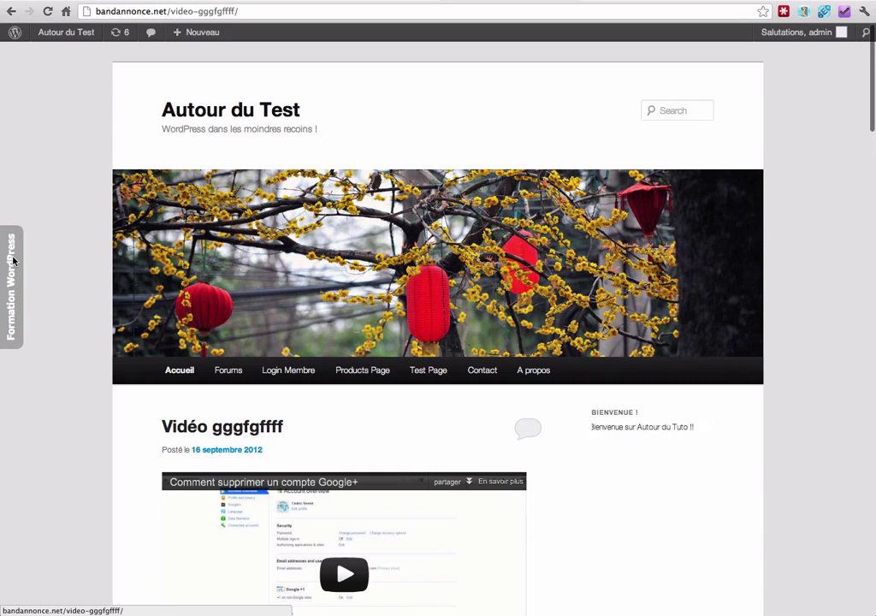
left_click(420, 2)
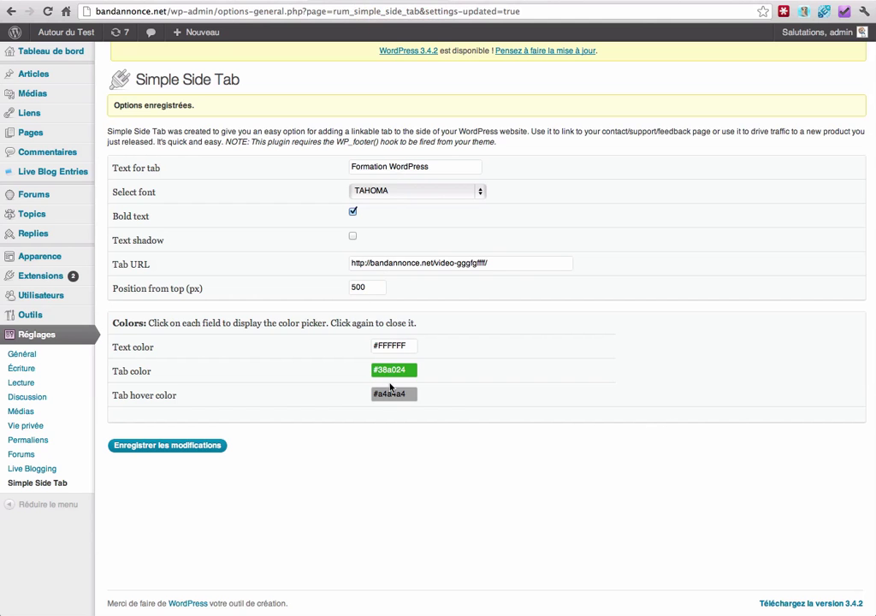
left_click(412, 396)
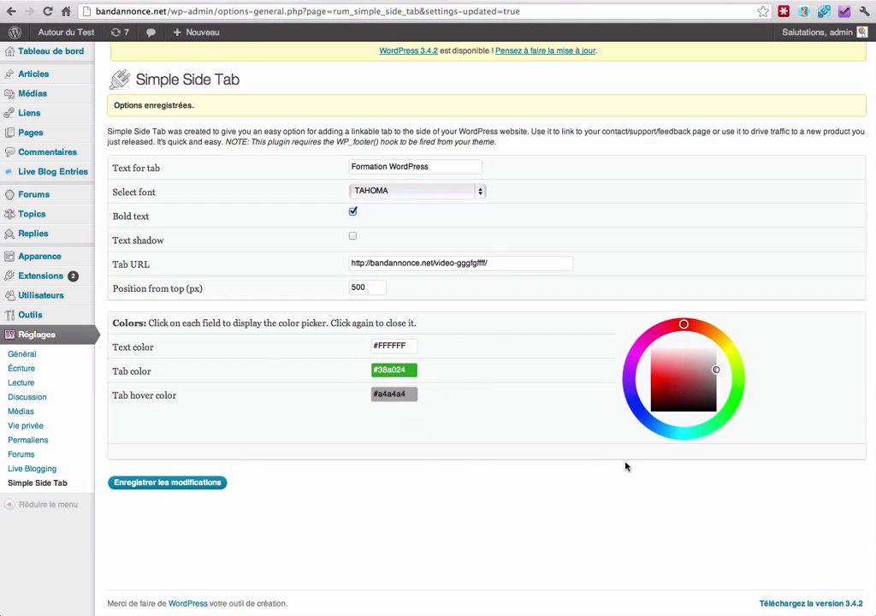
Step: Try other hues for the tab hover color on its color wheel and replace its value with #ffffff
left_click(655, 422)
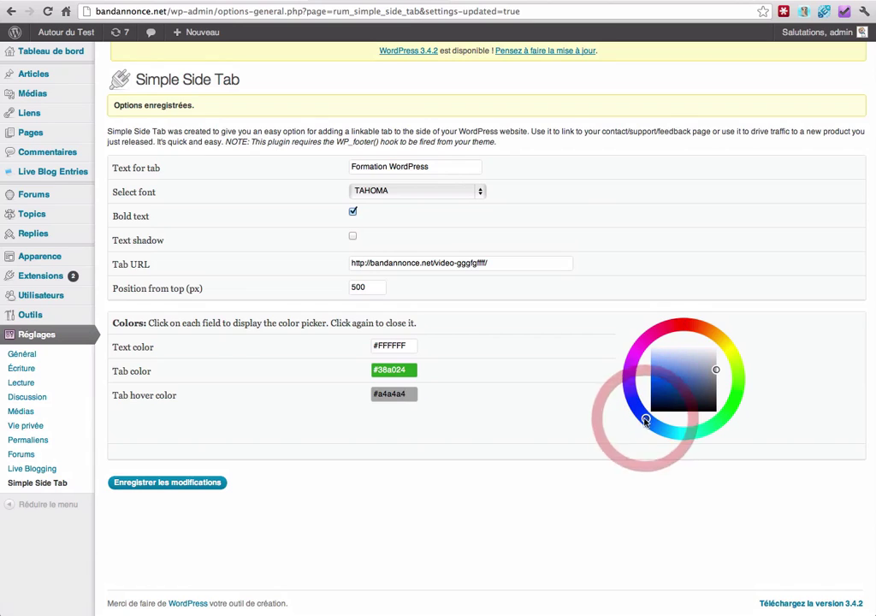
left_click(653, 434)
mouse_move(657, 426)
left_mouse_down()
mouse_move(710, 431)
mouse_move(730, 405)
mouse_move(738, 368)
mouse_move(706, 326)
mouse_move(676, 323)
mouse_move(652, 333)
left_mouse_up()
double_click(400, 395)
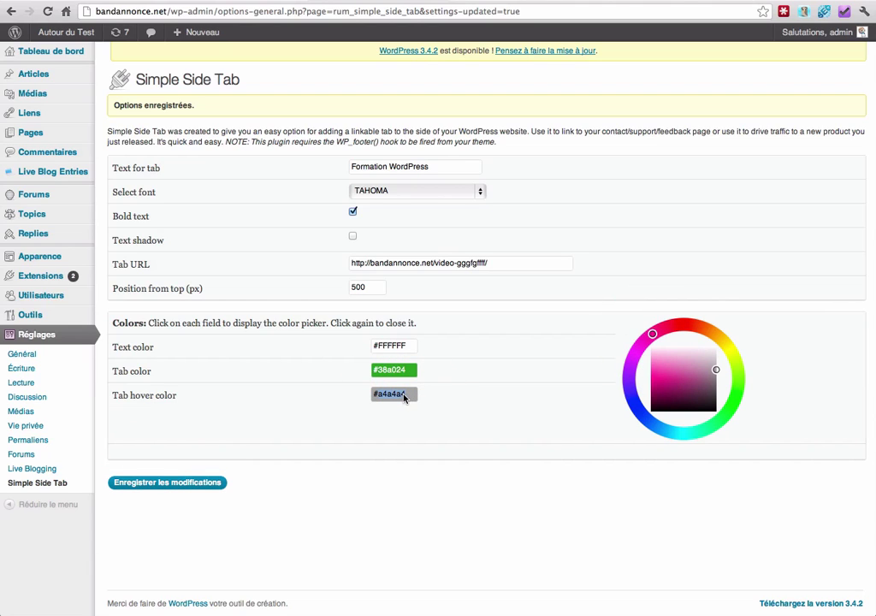
type("#ffffff")
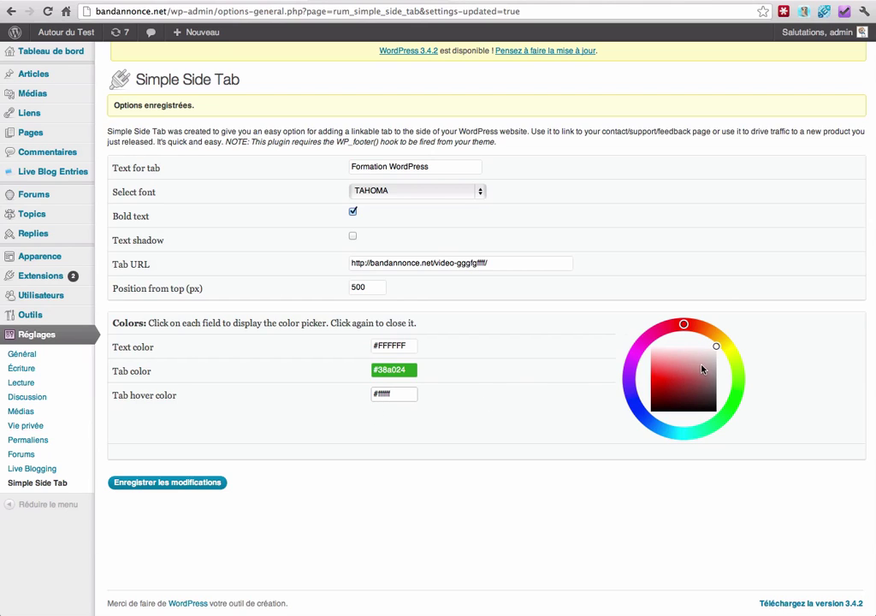
Step: Choose blue #6b89eb as the tab hover color with the color wheel and save the plugin settings
left_click(732, 356)
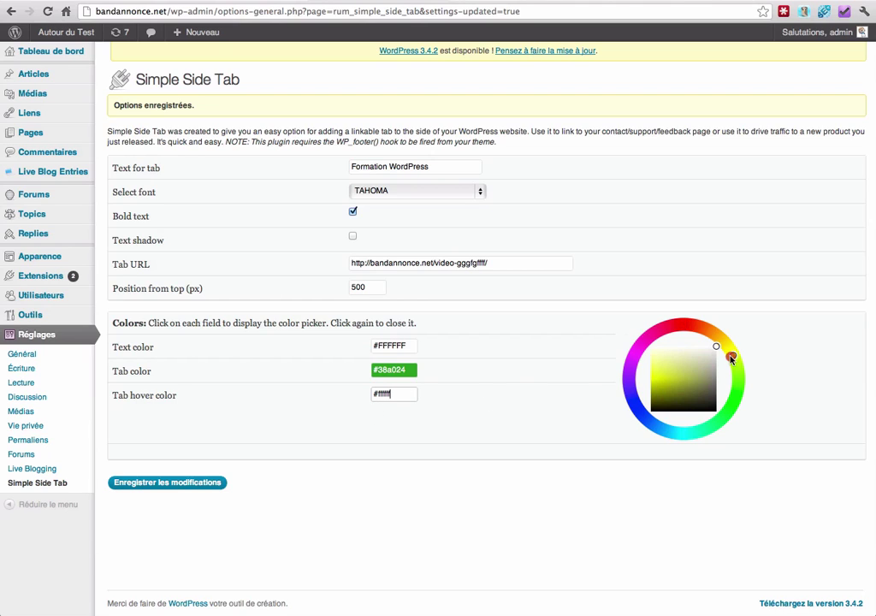
left_click(735, 385)
left_click(674, 391)
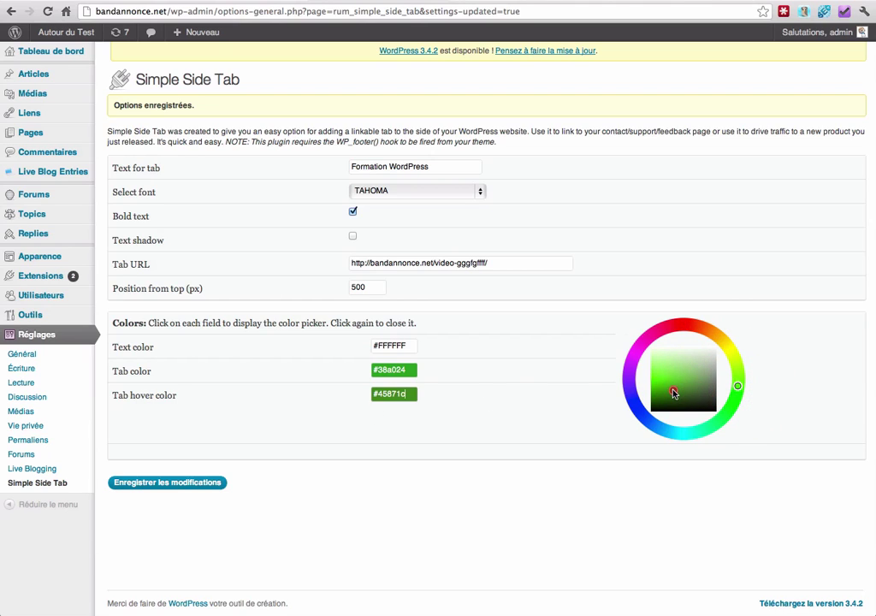
mouse_move(683, 383)
left_mouse_down()
mouse_move(676, 374)
mouse_move(669, 401)
mouse_move(667, 368)
left_mouse_up()
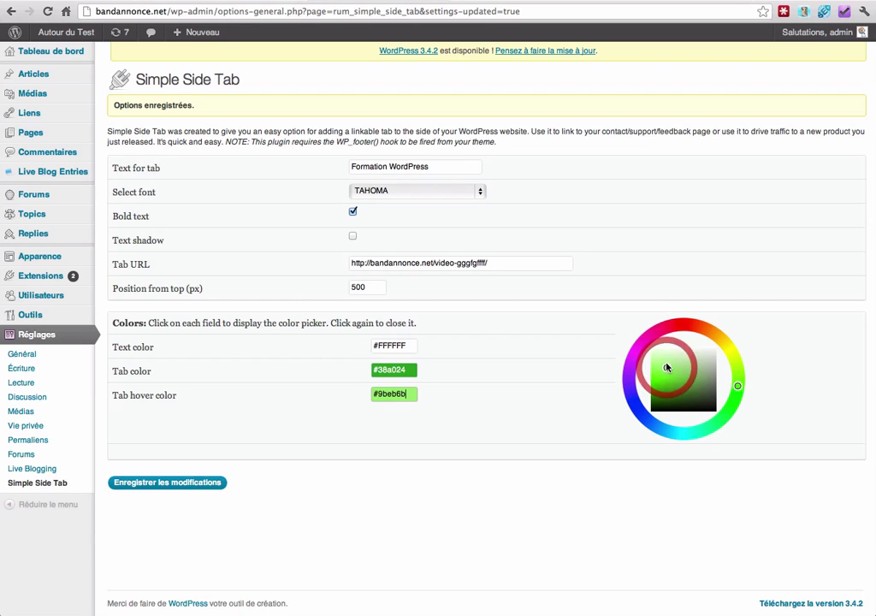
left_click(643, 418)
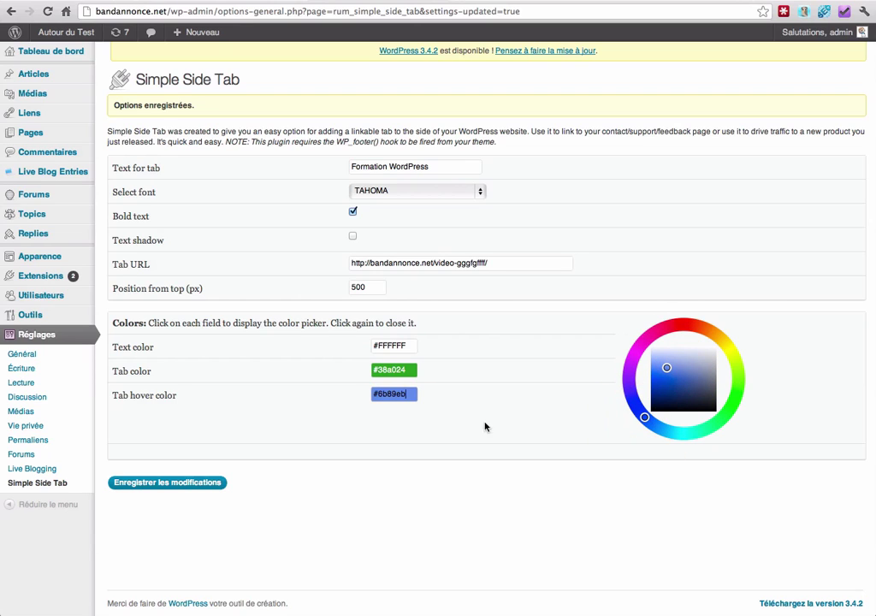
left_click(162, 482)
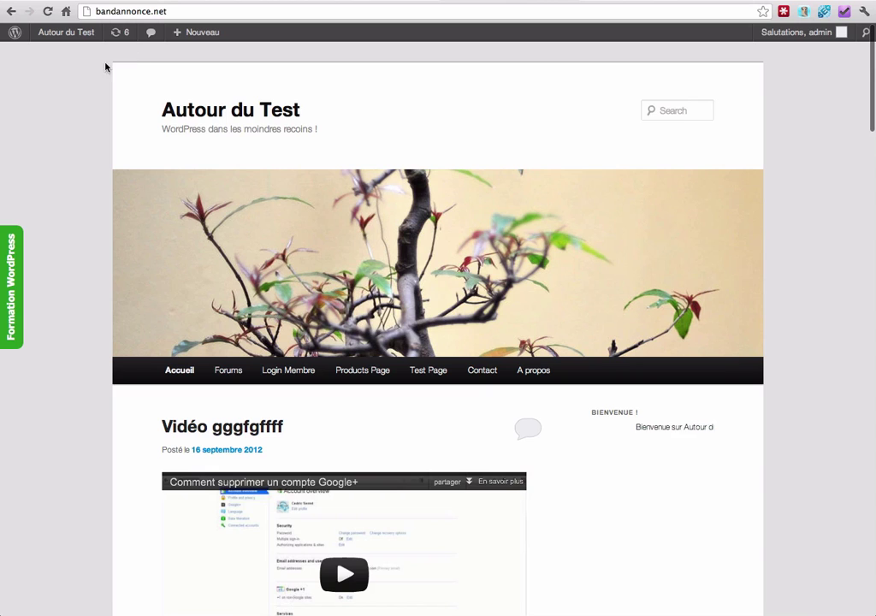
Step: Follow the Formation WordPress side tab's link from the site's home page and look over the page it opens
left_click(10, 295)
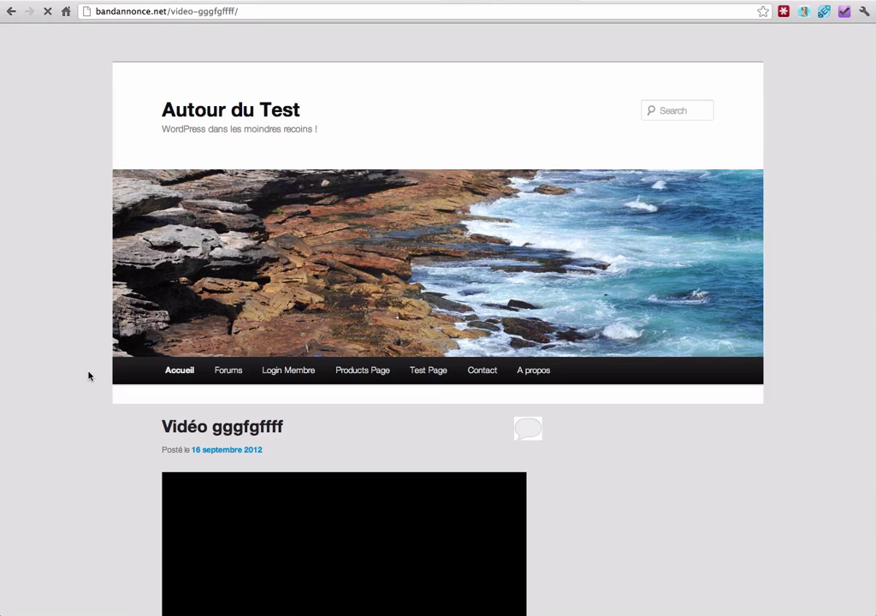
scroll(88, 374, "down", 5)
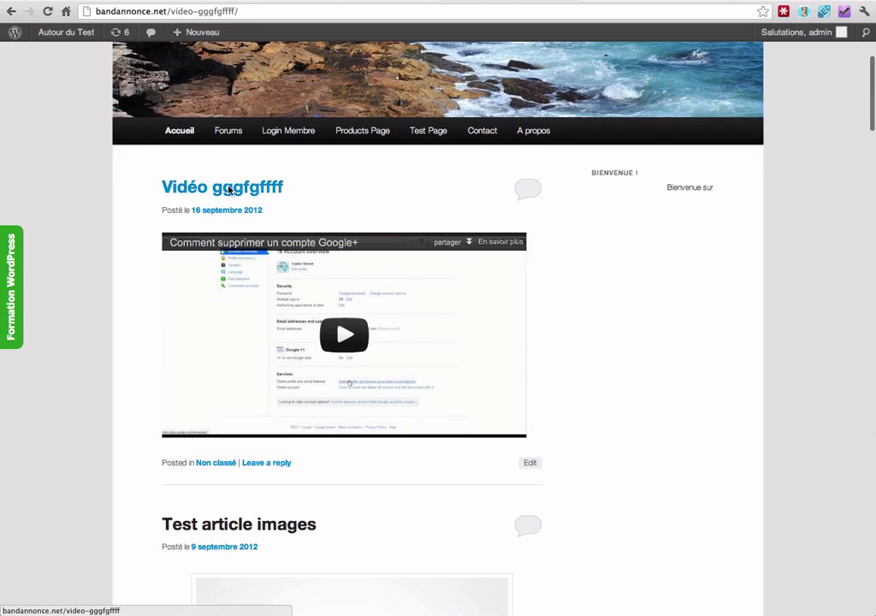